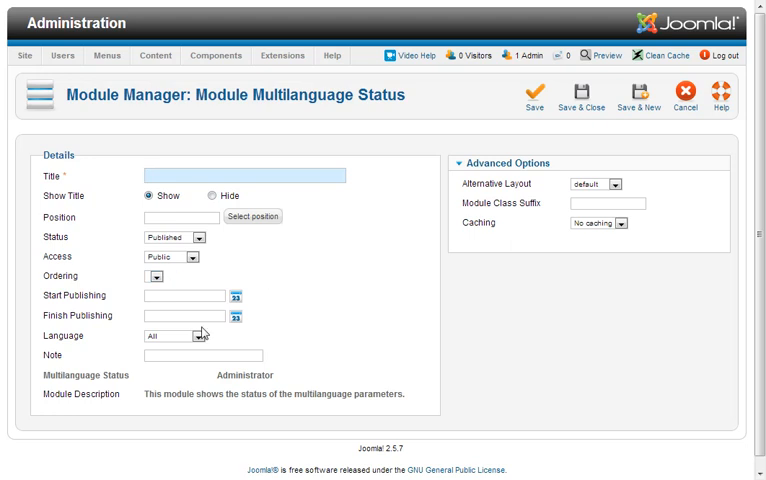
click(180, 356)
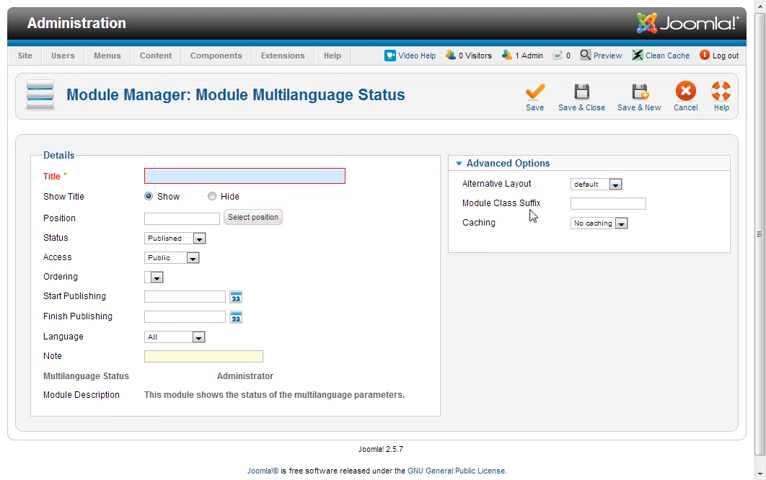
click(597, 205)
click(621, 223)
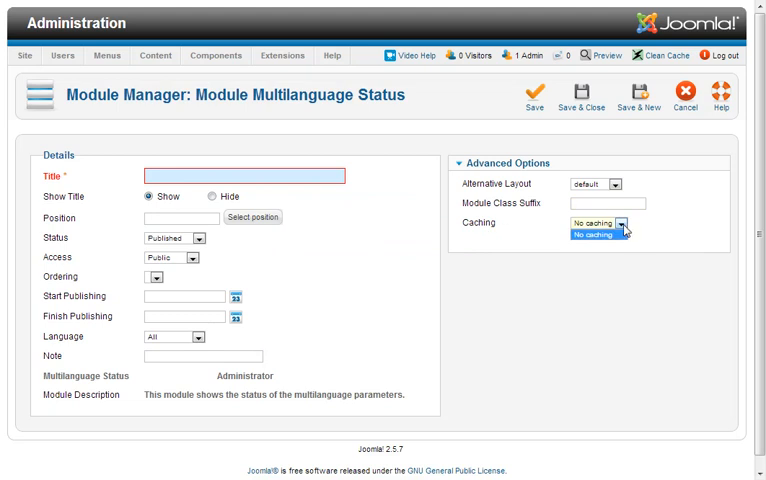
click(598, 234)
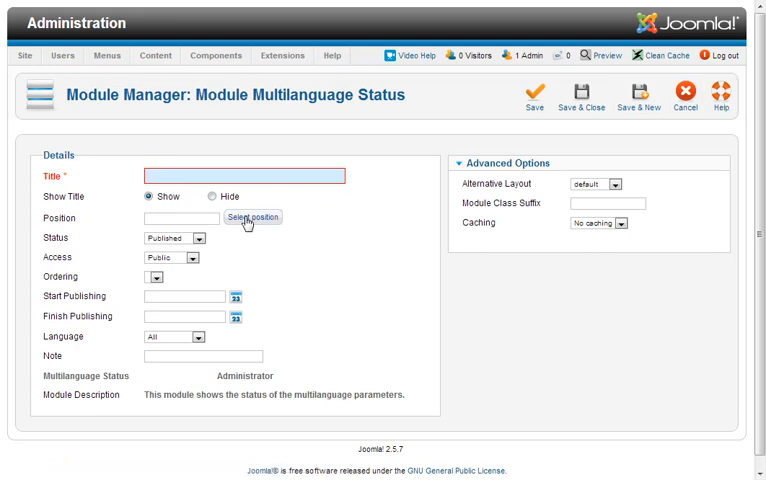
click(193, 259)
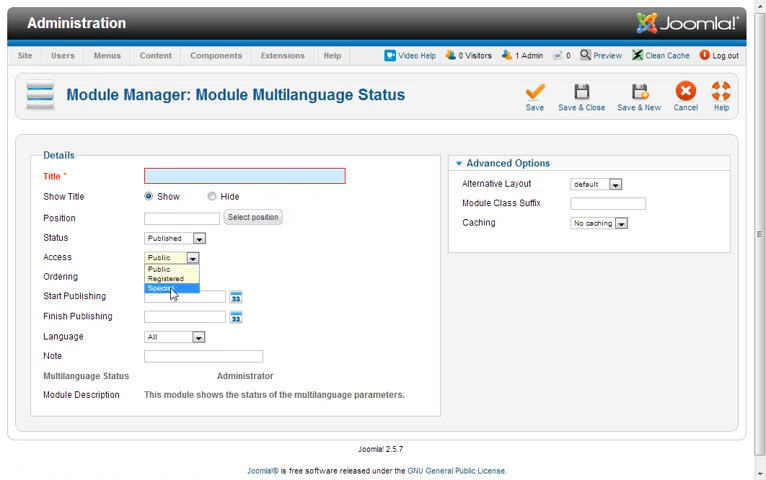
click(284, 258)
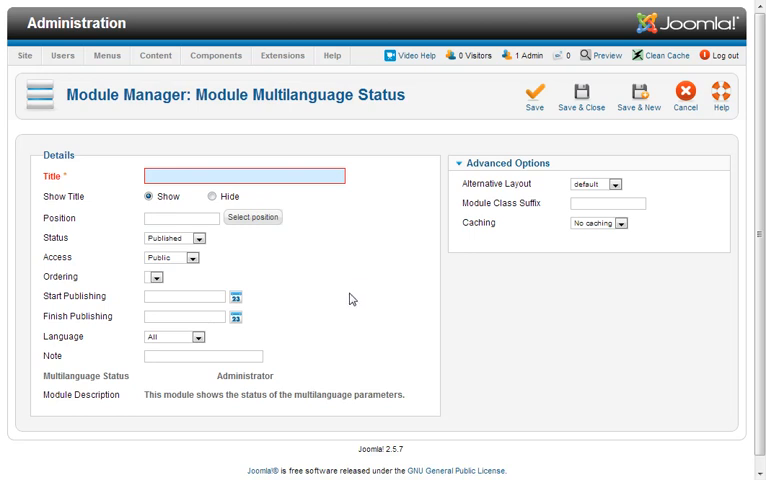
click(193, 258)
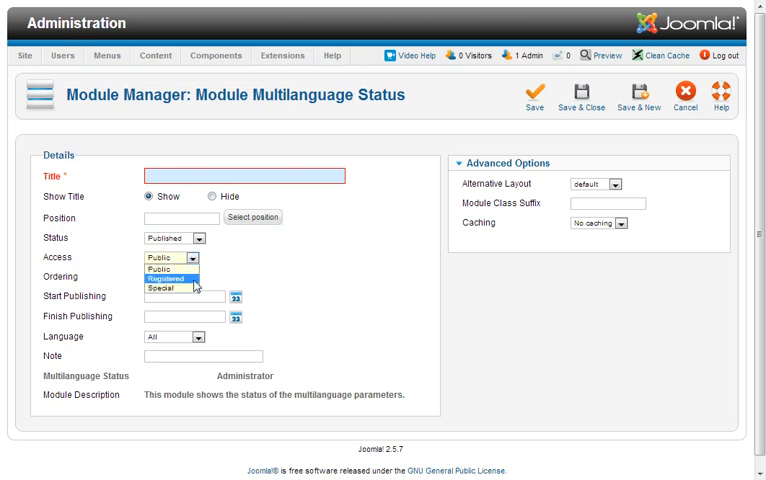
click(287, 270)
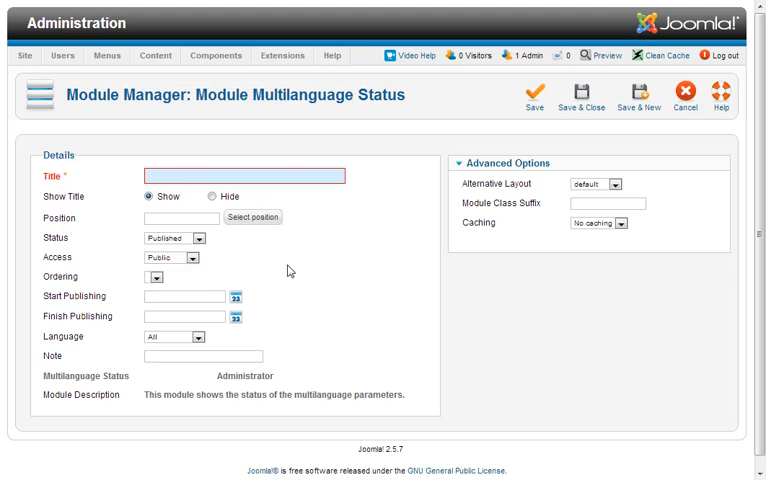